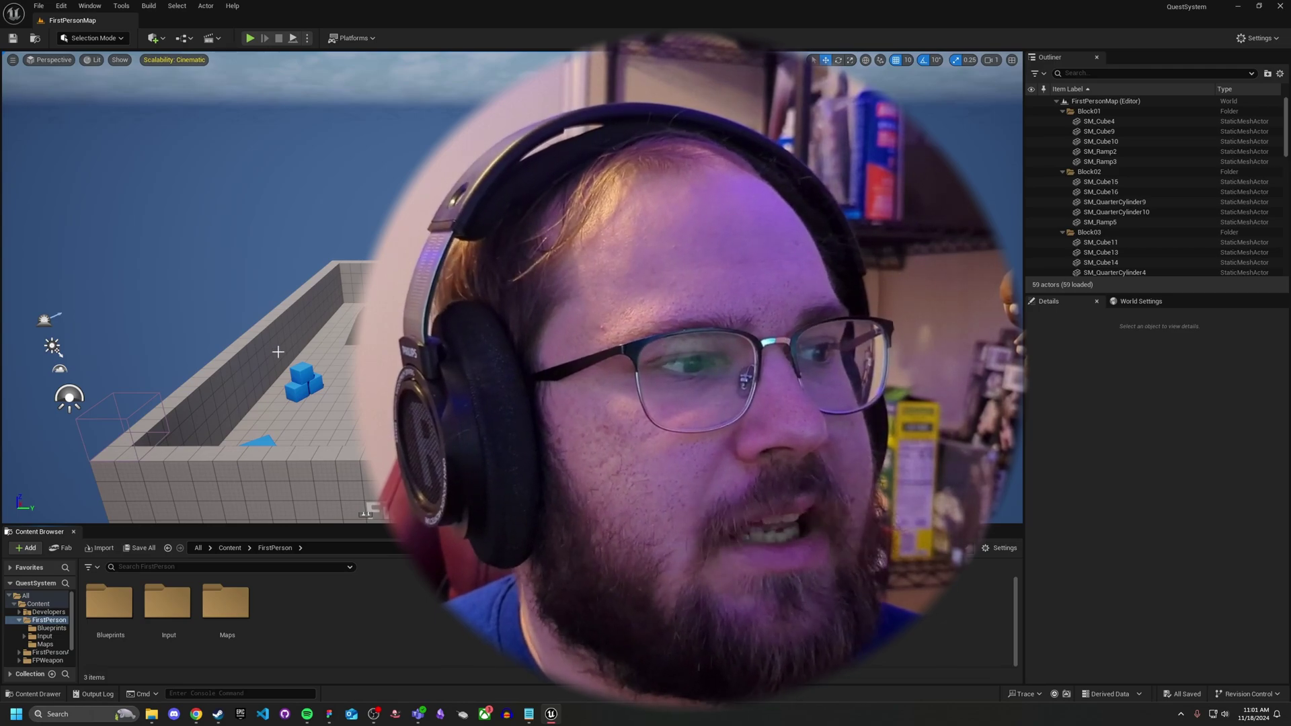
Step: Open the IMC_Default mapping context from the Input folder, expand its Mappings list and dock its window beside the FirstPersonMap level
left_click(170, 639)
double_click(170, 645)
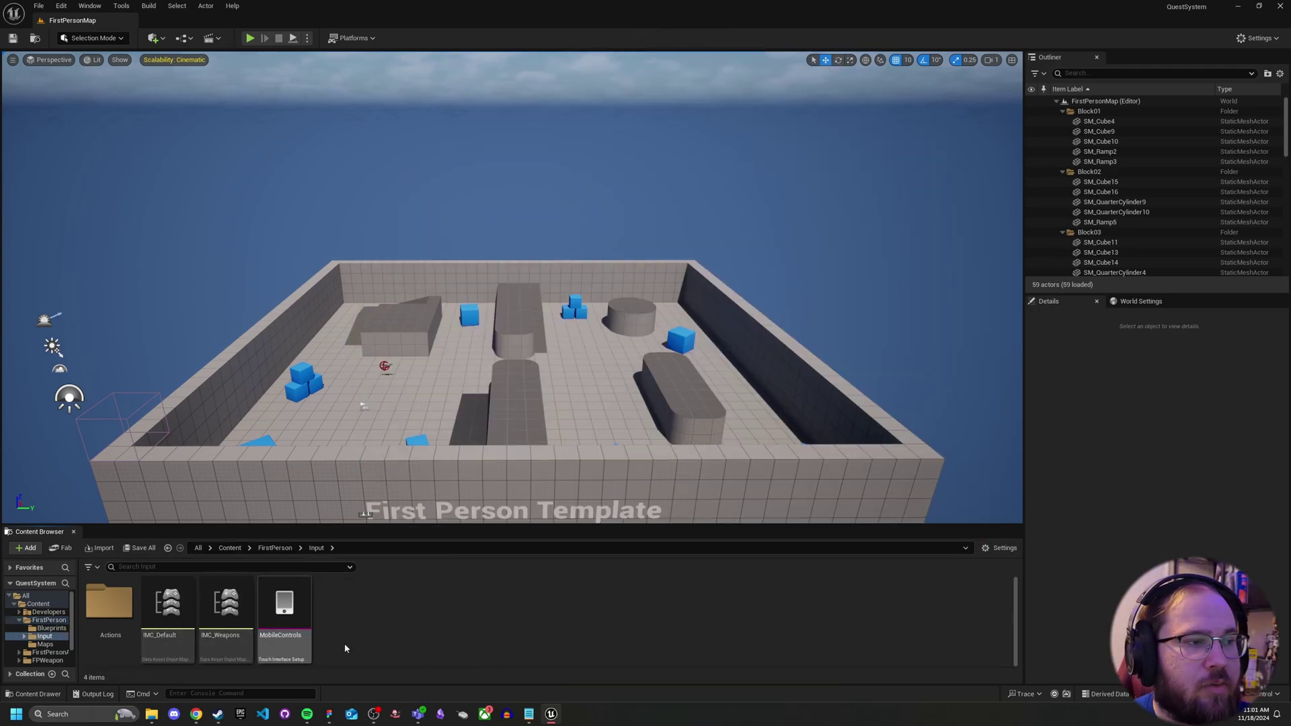
left_click(173, 618)
double_click(173, 618)
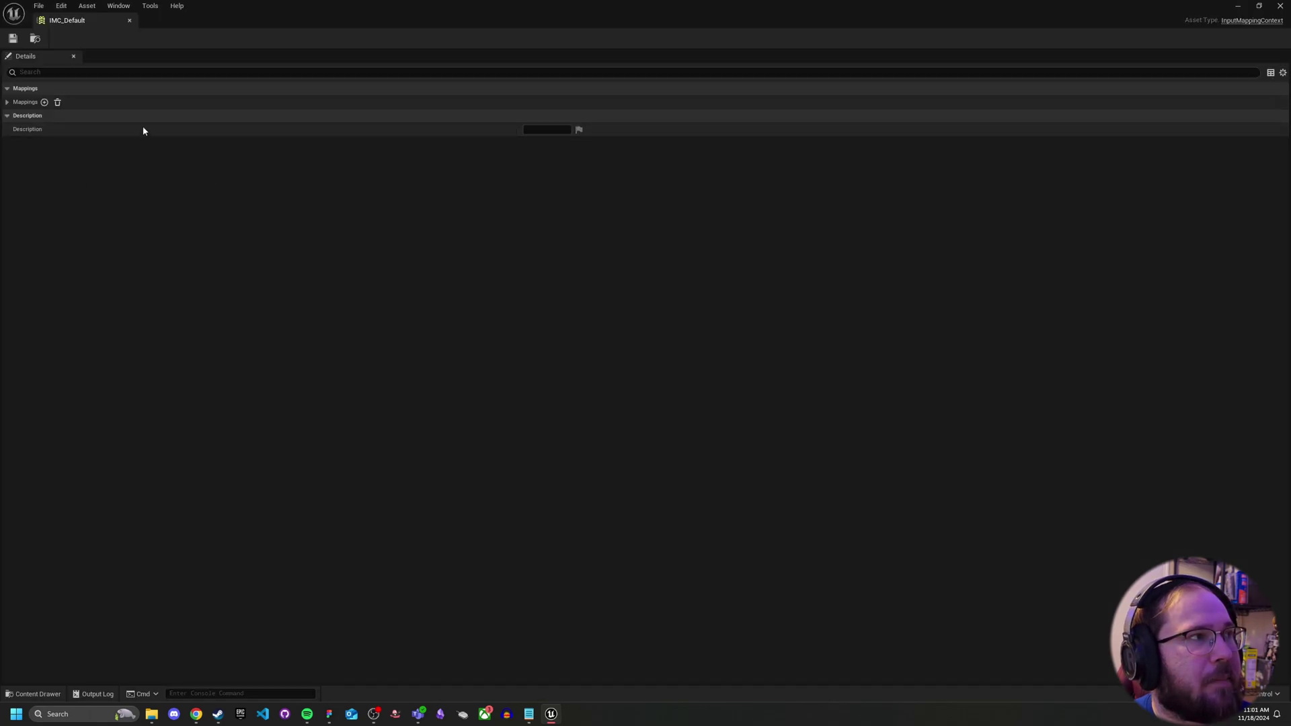
left_click(6, 103)
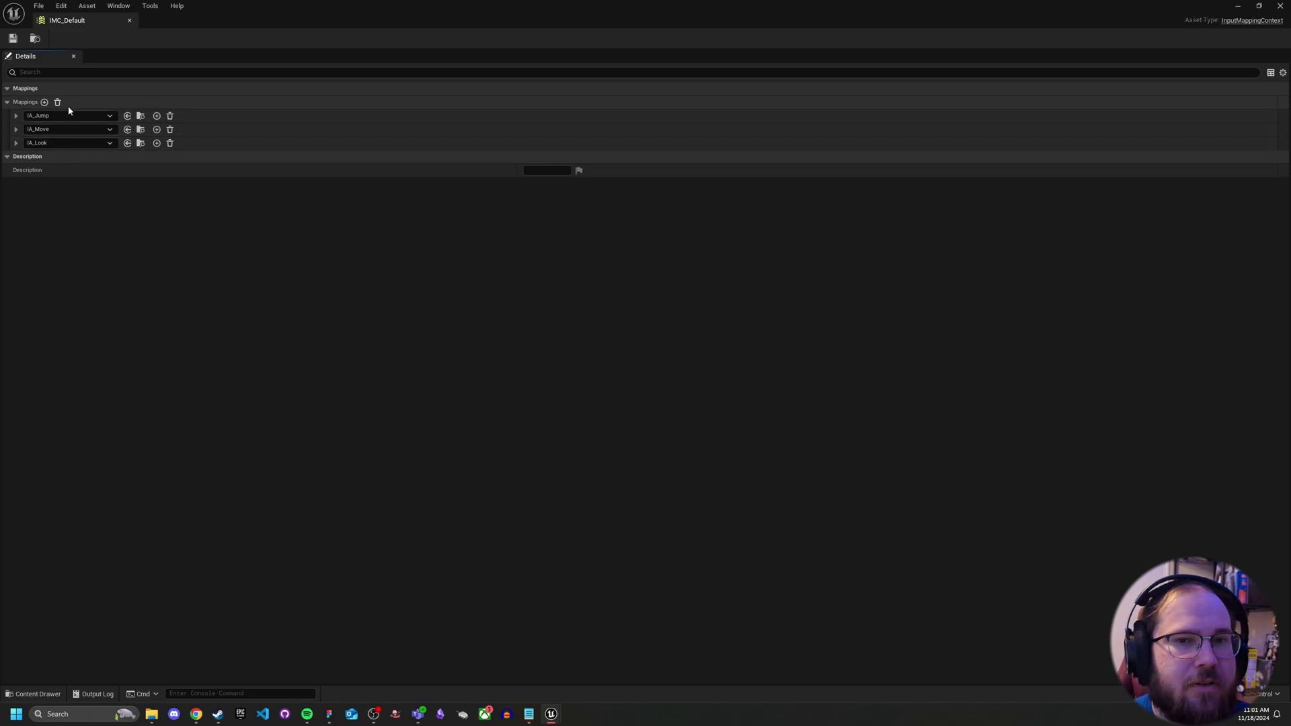
left_click_drag(75, 19, 202, 22)
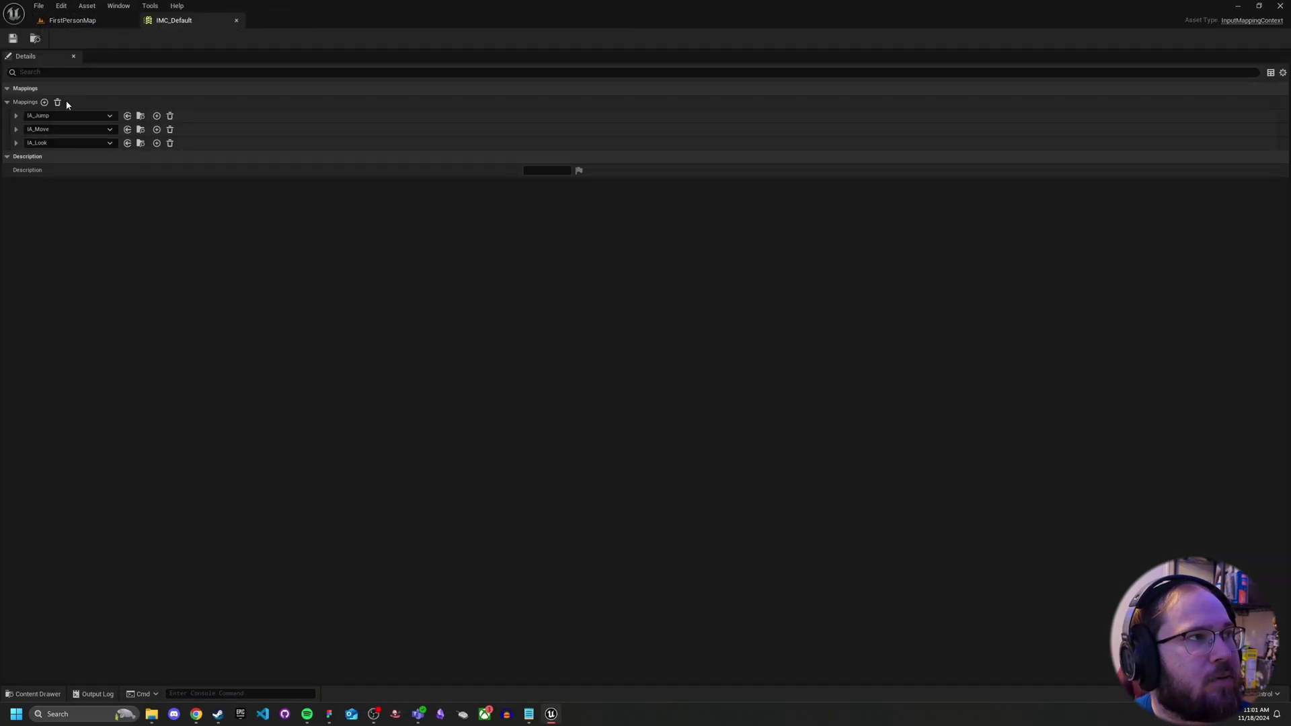
Step: Play-test the FirstPersonMap level in the editor, look around near the rifle pickup and stop the session
left_click(84, 21)
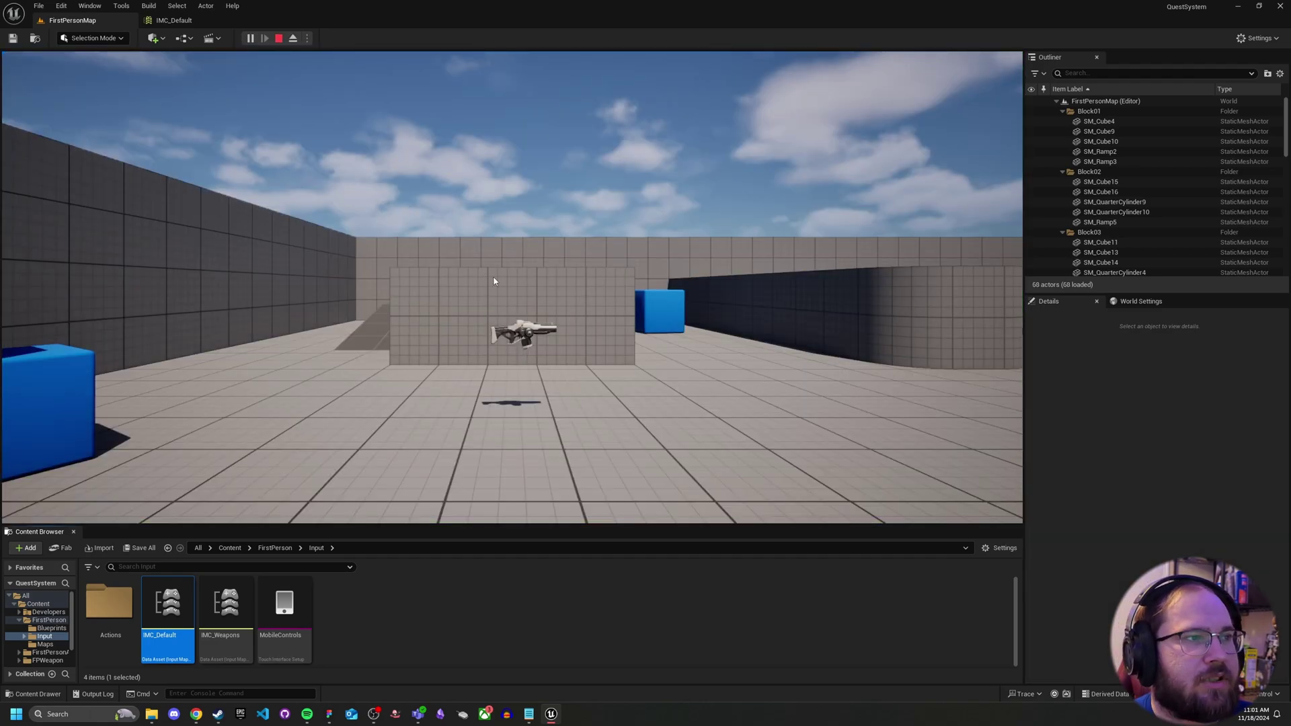
left_click(511, 287)
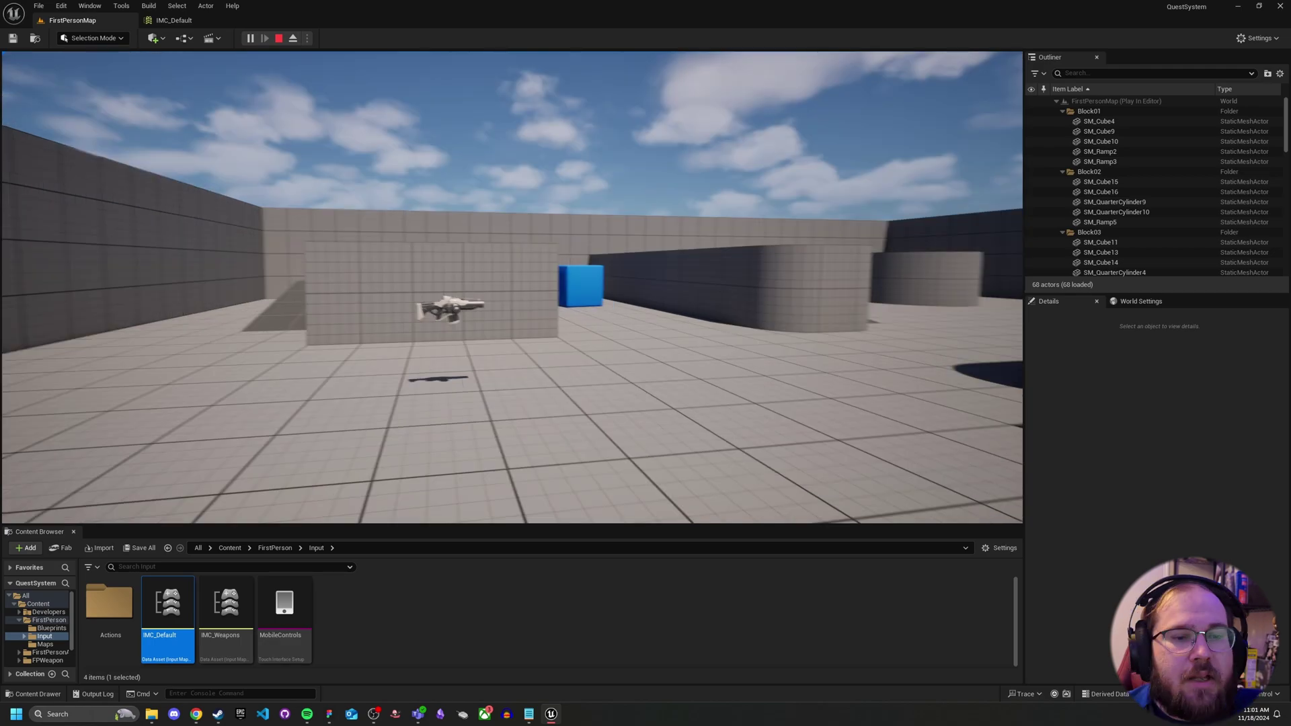
key("a")
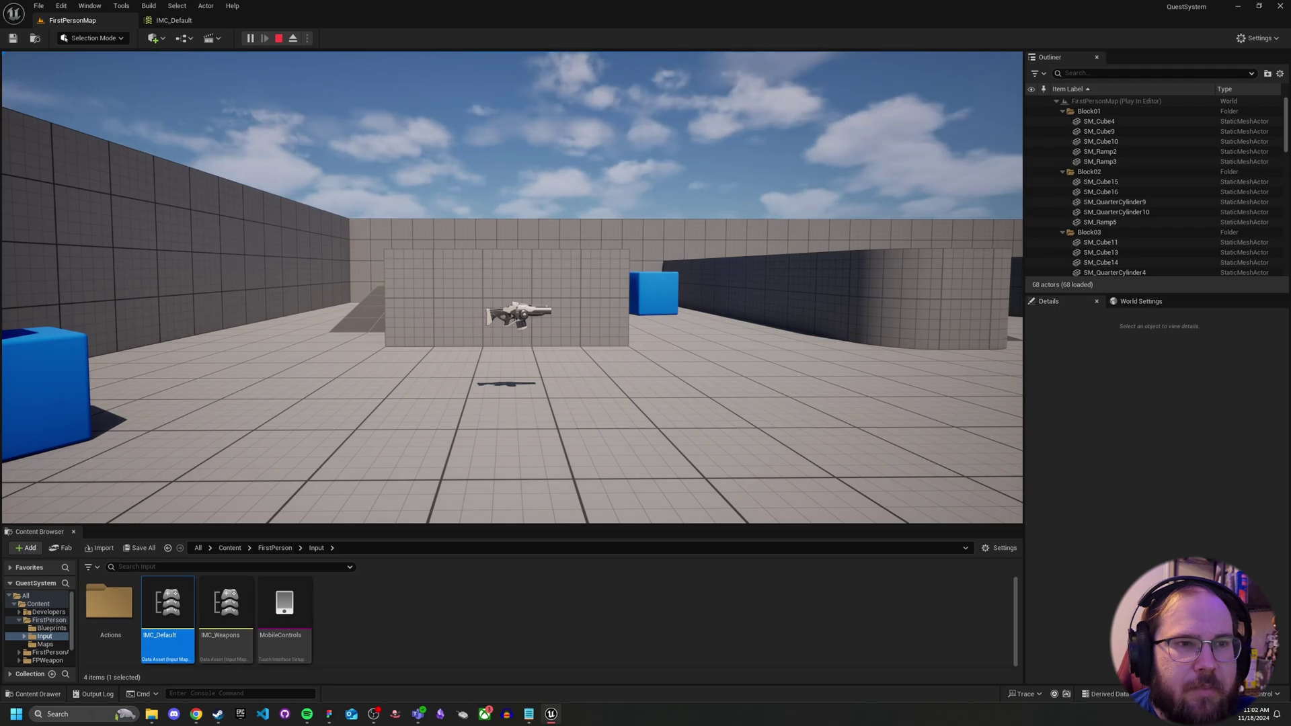
key("Escape")
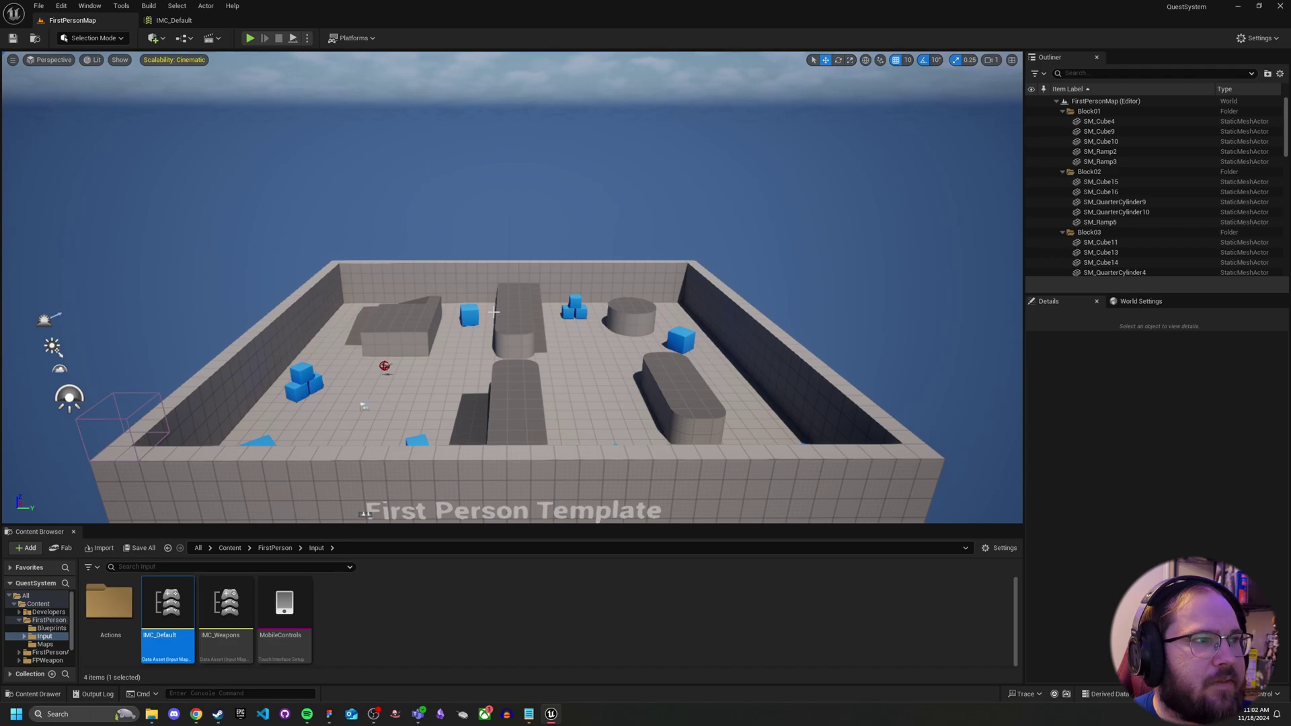
Step: Select the BP_Pickup_Rifle actor on the floor of the FirstPersonMap level
left_click(494, 311)
key("f")
scroll(591, 252, "down", 5)
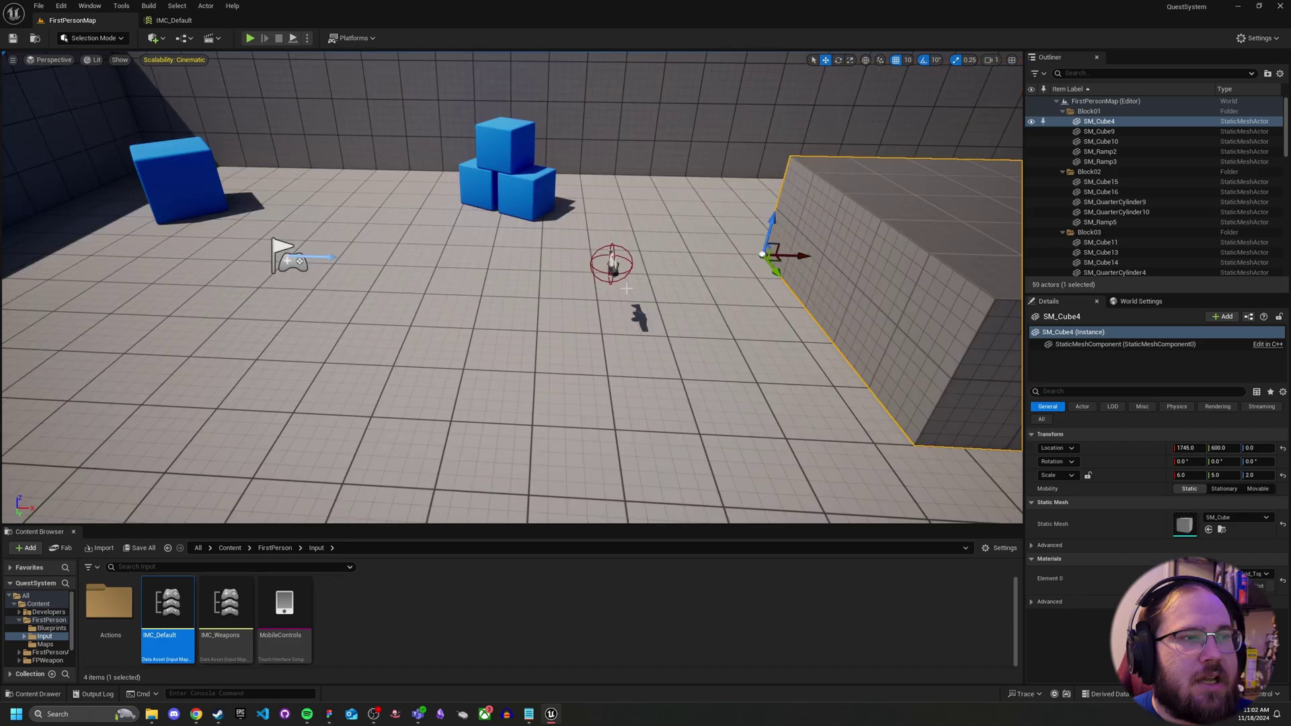
left_click(591, 251)
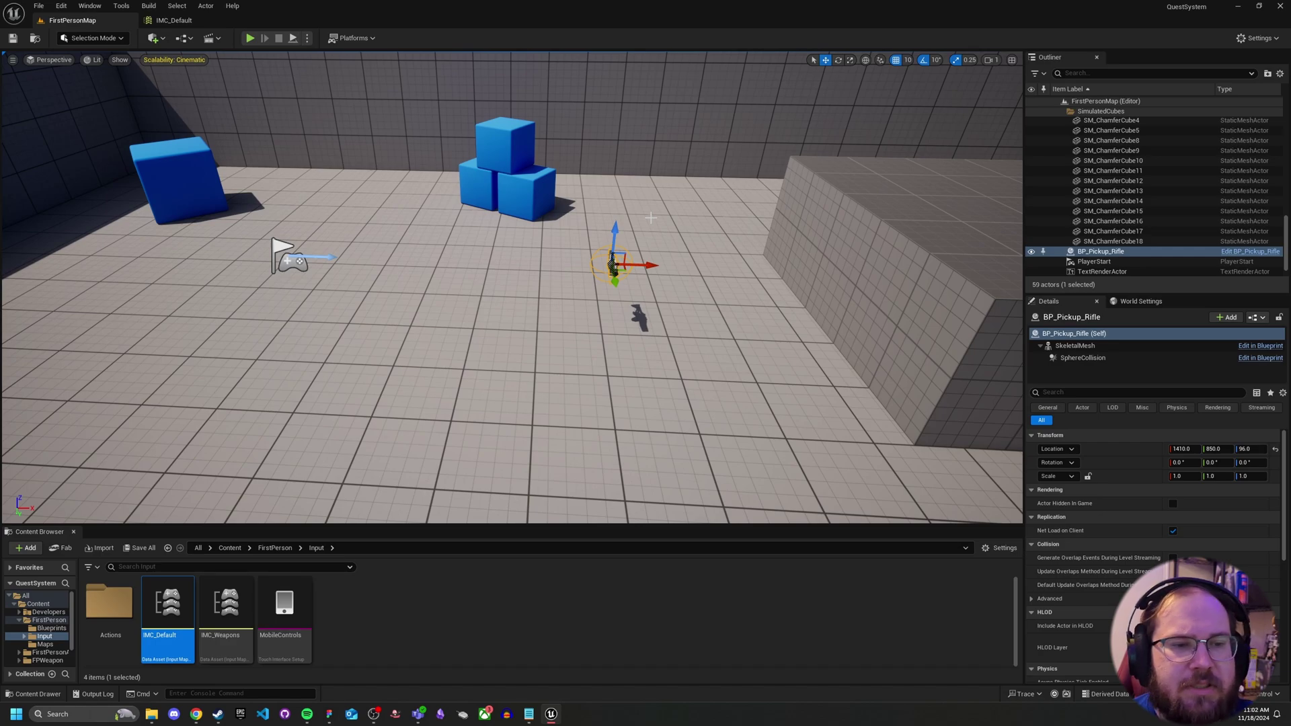
Step: Open the Project Settings maximized, go to the GameplayTags section and bring up the Gameplay Tag Manager
left_click(61, 7)
left_click(112, 166)
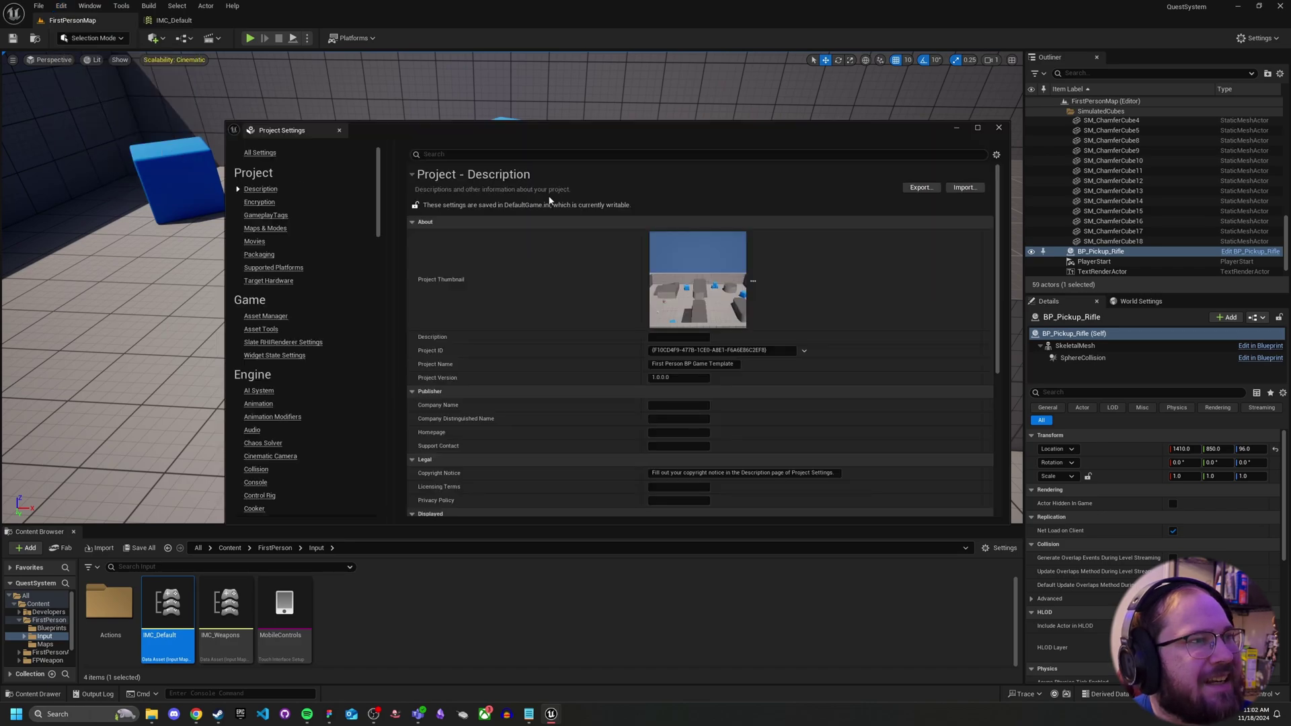
left_click(977, 128)
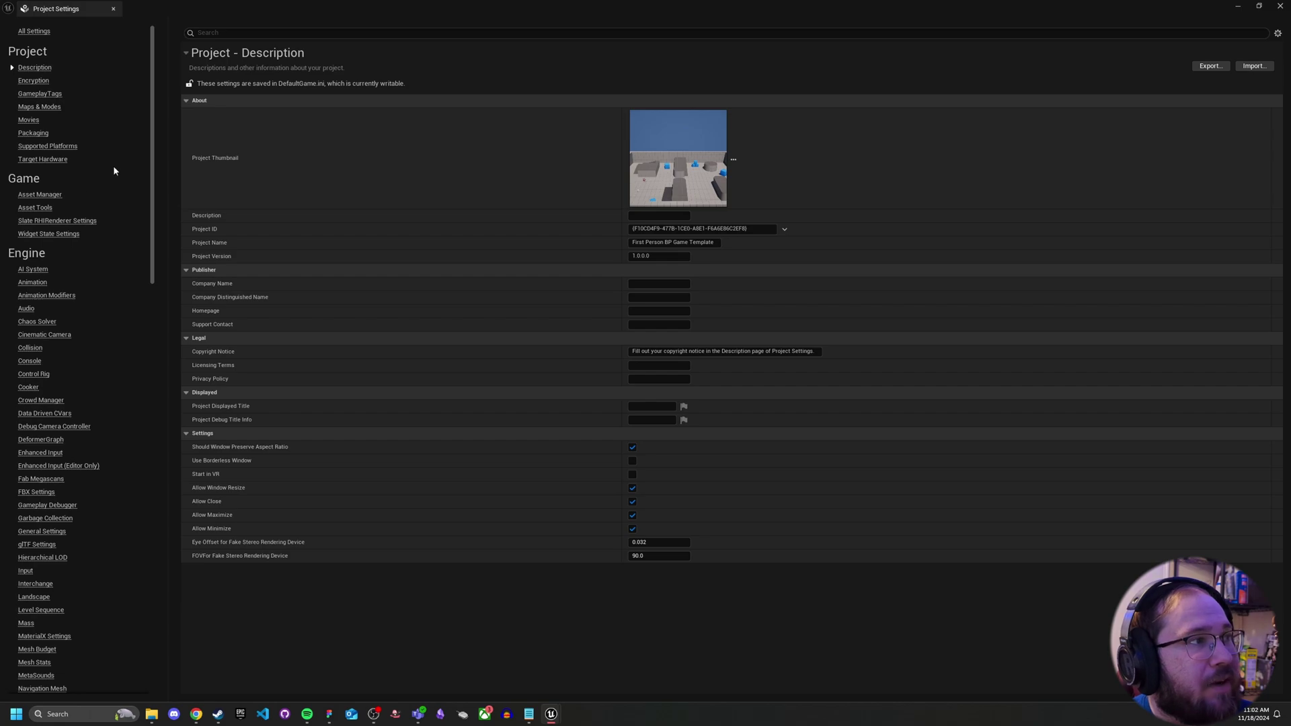
left_click(41, 95)
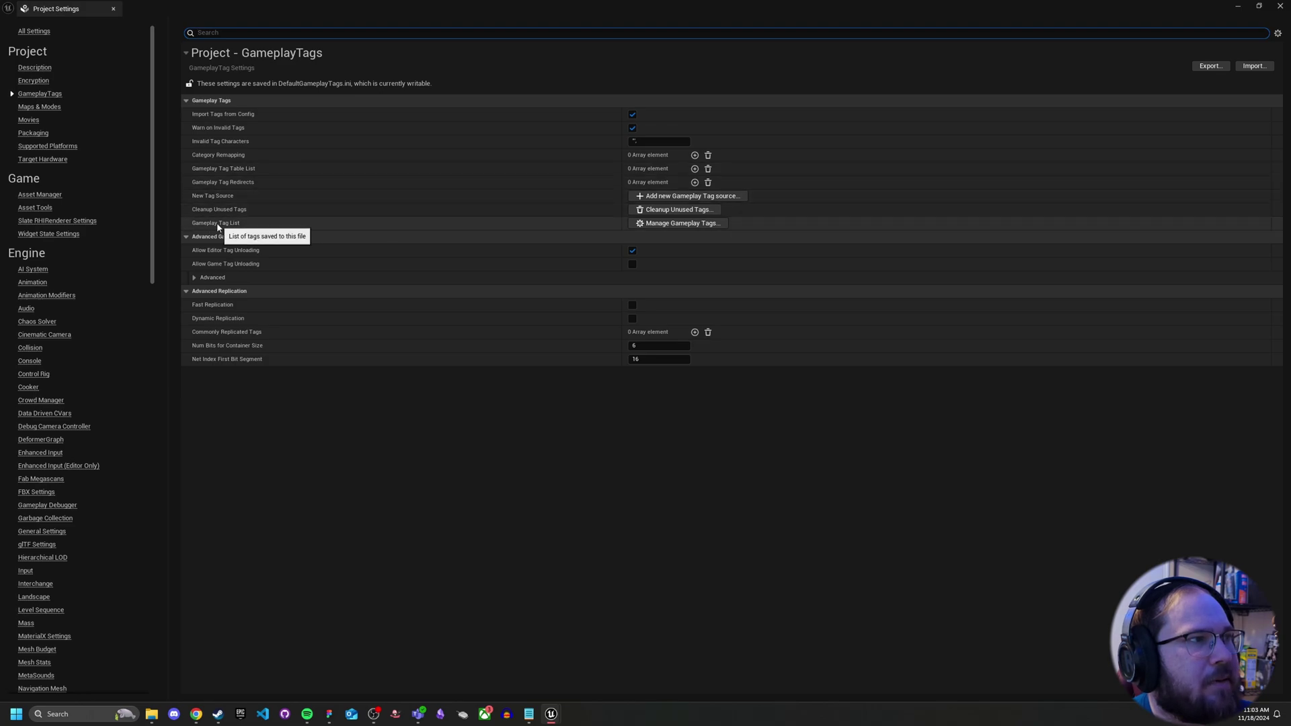
left_click(640, 224)
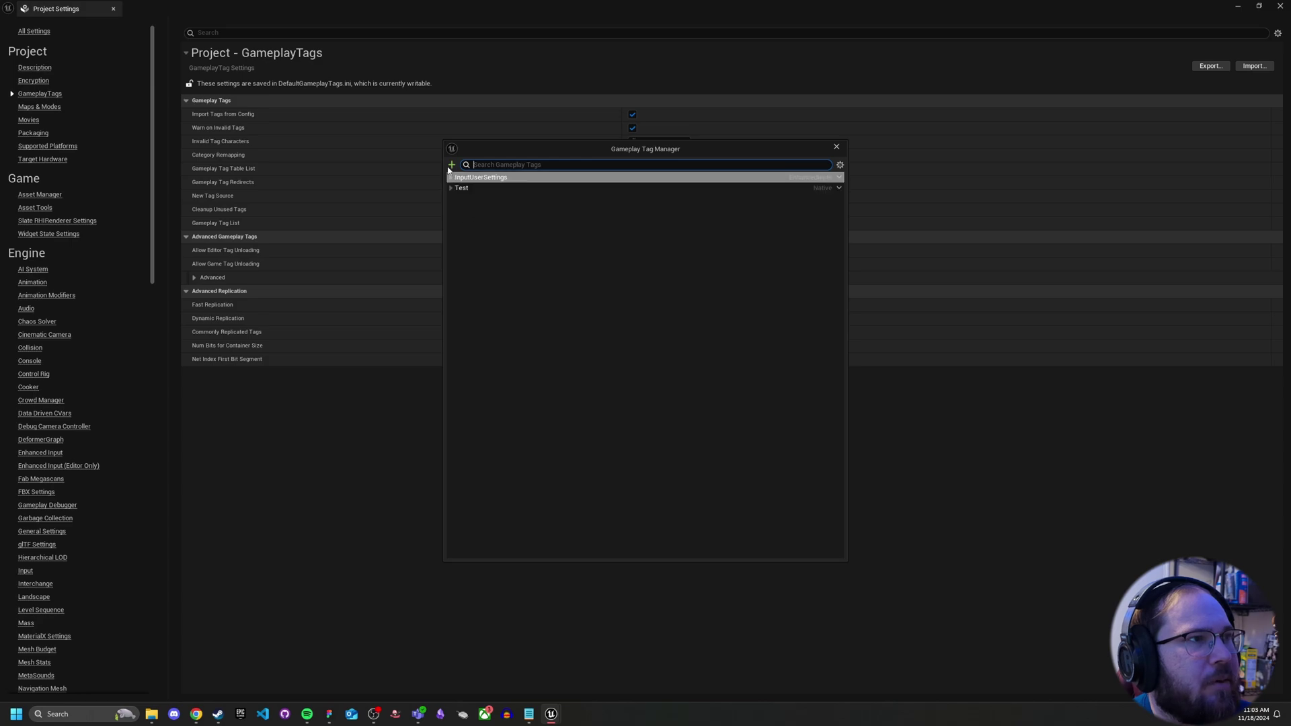
Step: Add a new gameplay tag named Quest.Status.Completed with DefaultGameplayTags.ini as its source
left_click(452, 165)
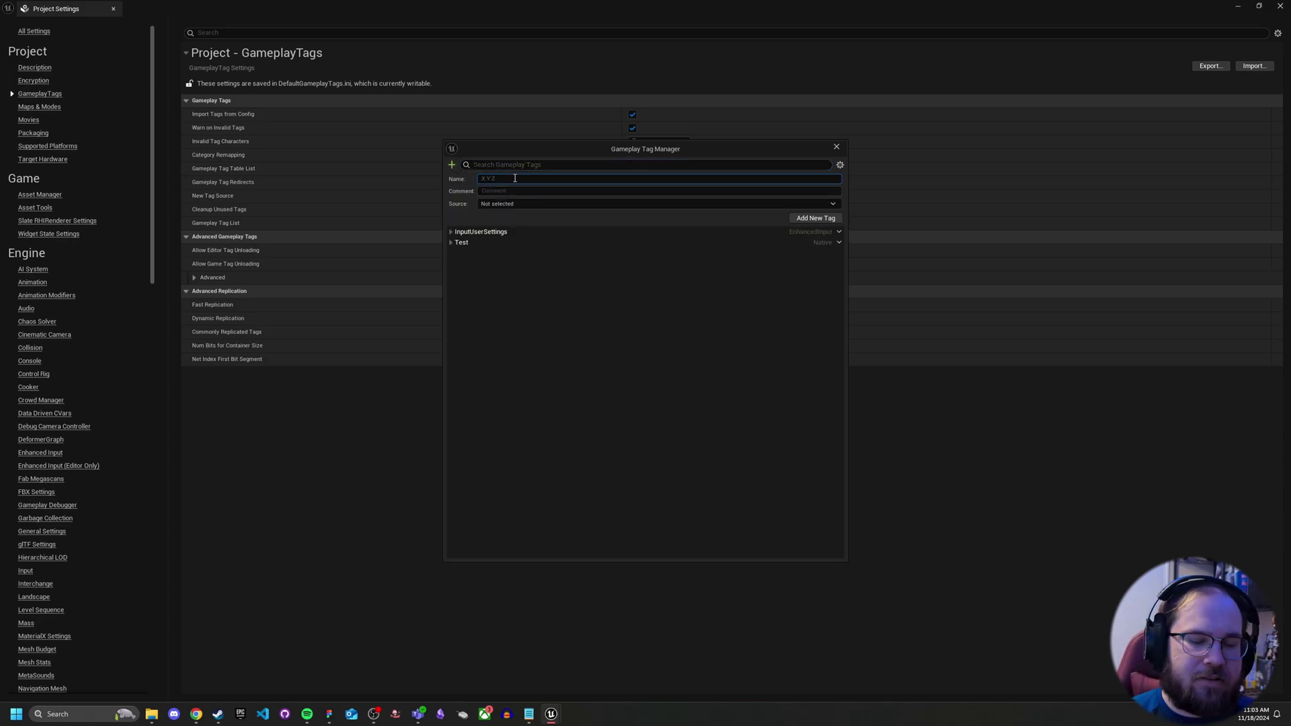
type("Quest.Status.C")
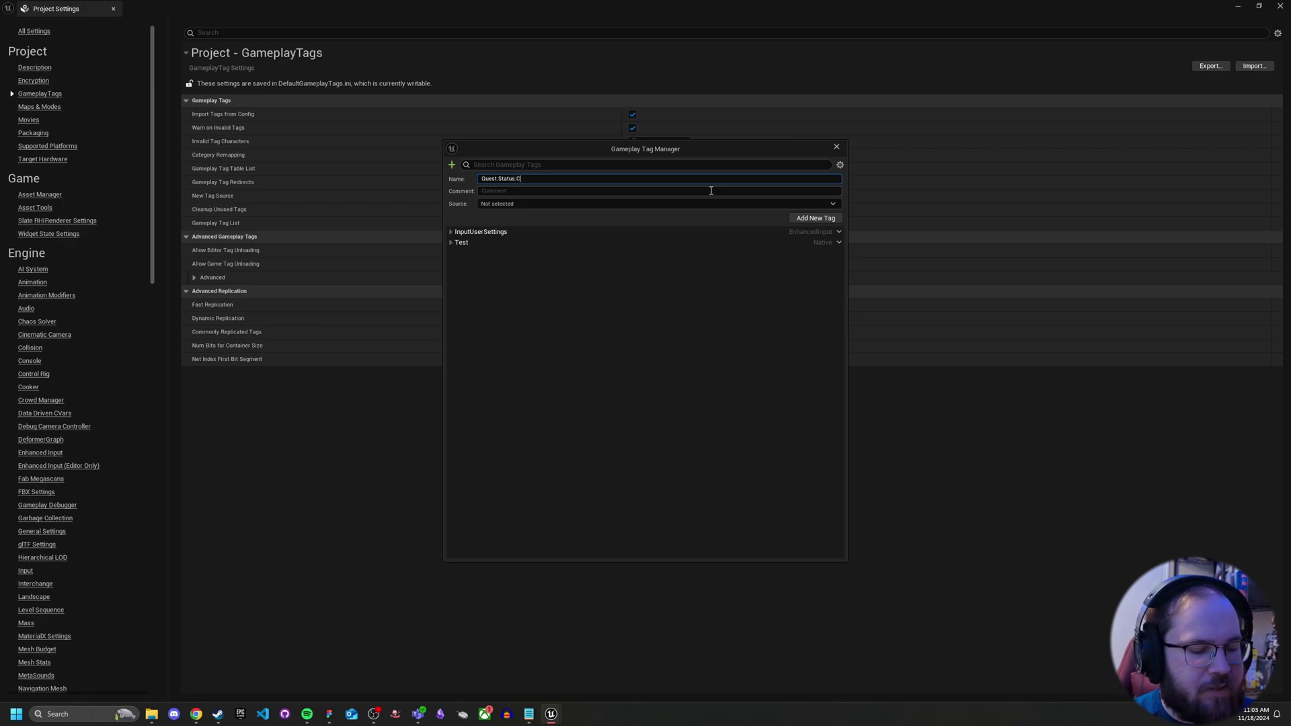
type("ompleted")
left_click(710, 191)
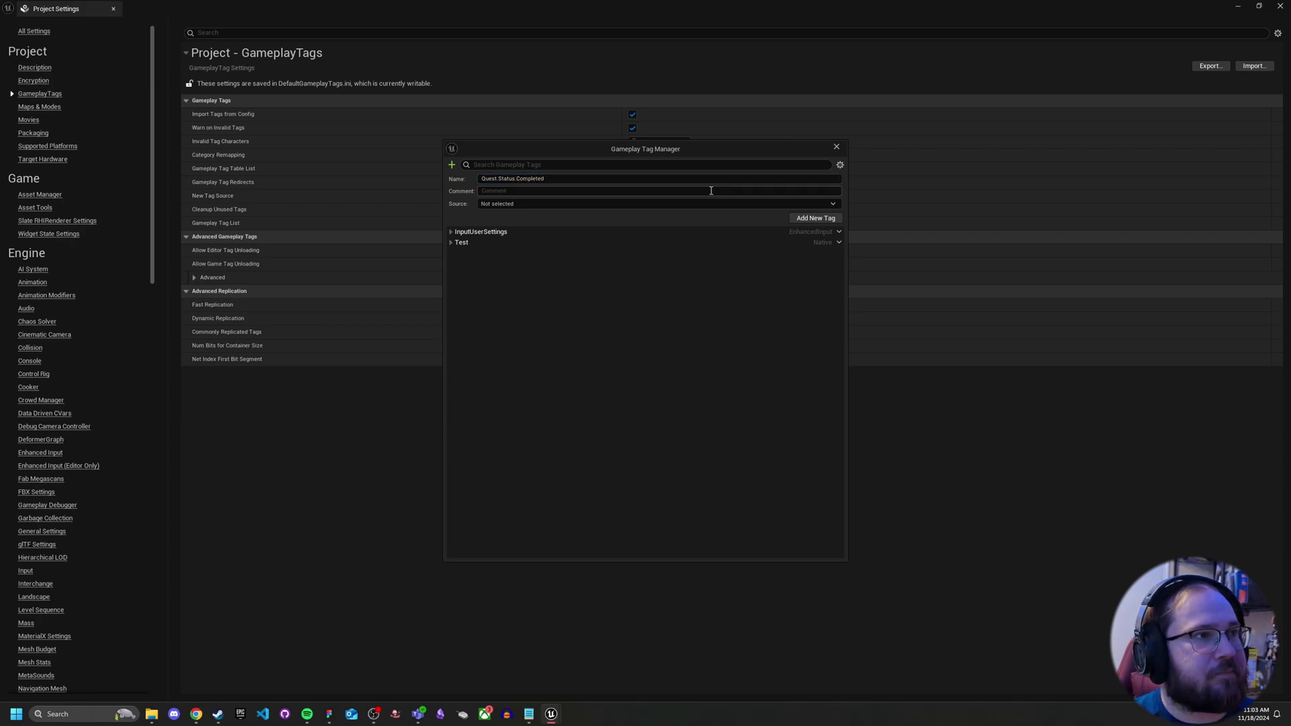
left_click(510, 204)
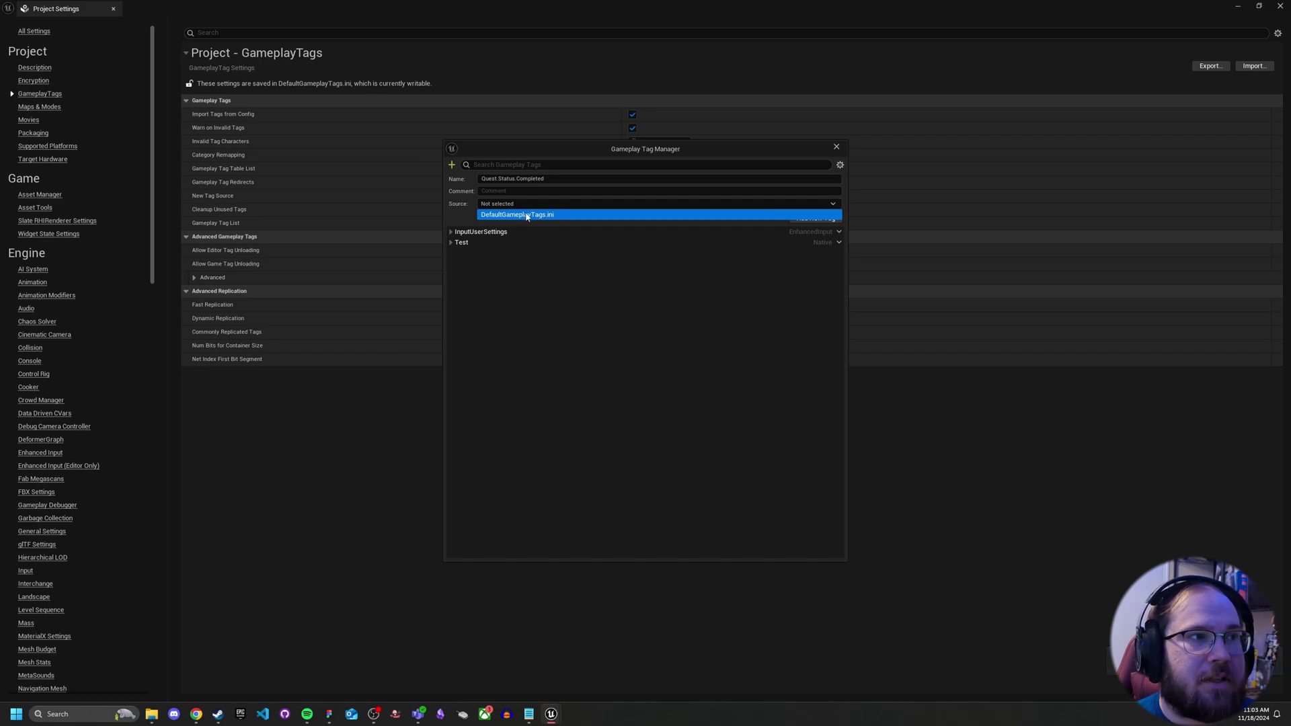
left_click(527, 214)
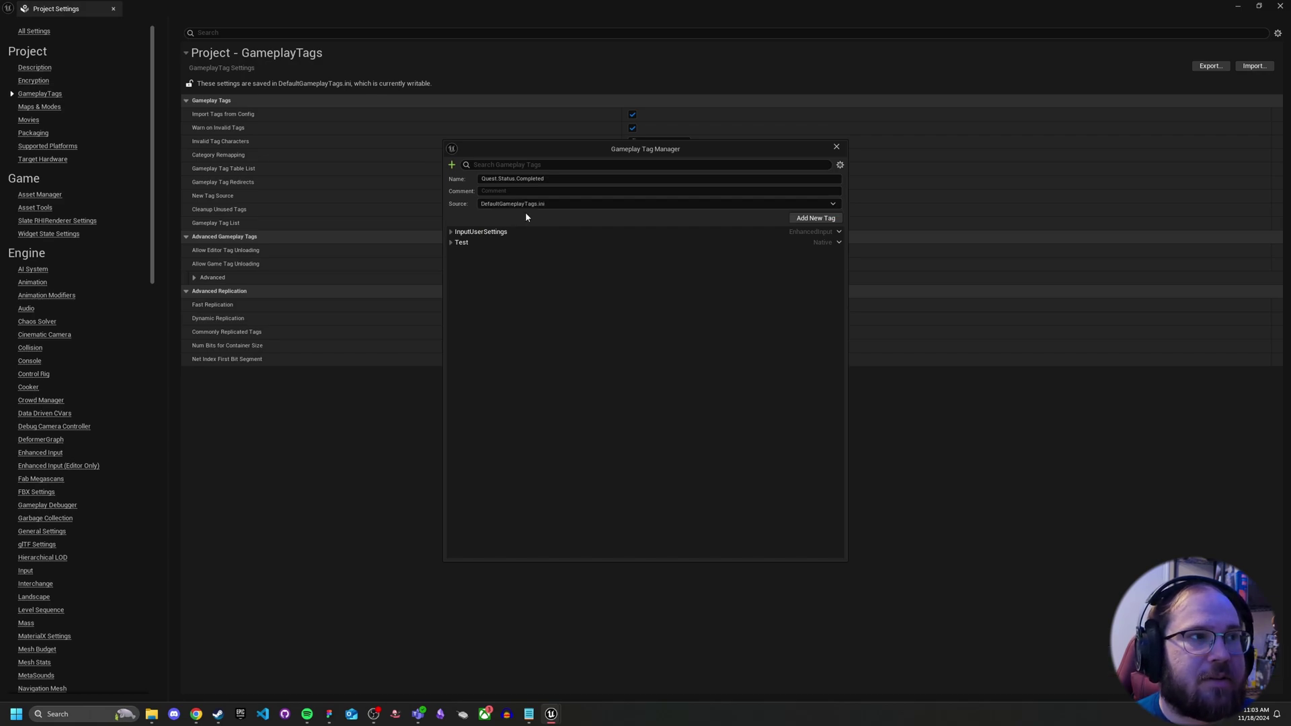
left_click(807, 219)
Step: Add a gameplay tag named Quest.Status.Active to the DefaultGameplayTags.ini source
left_click(495, 250)
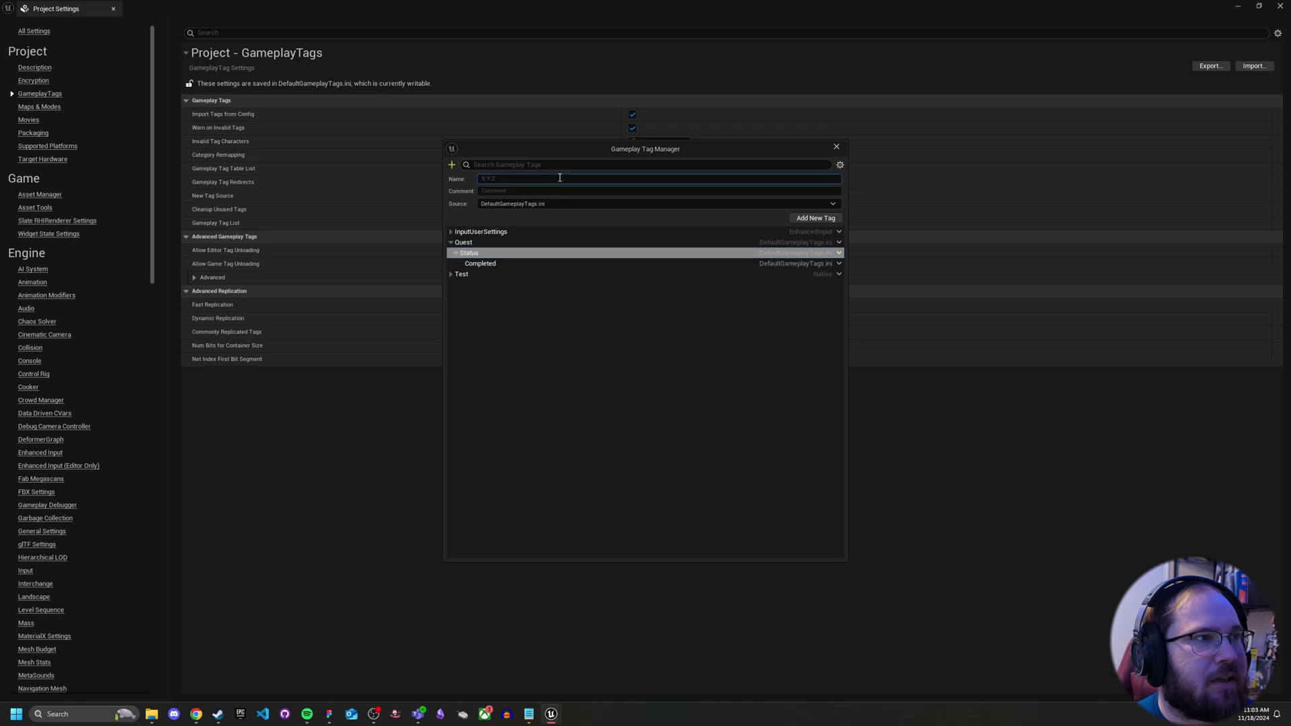
left_click(801, 219)
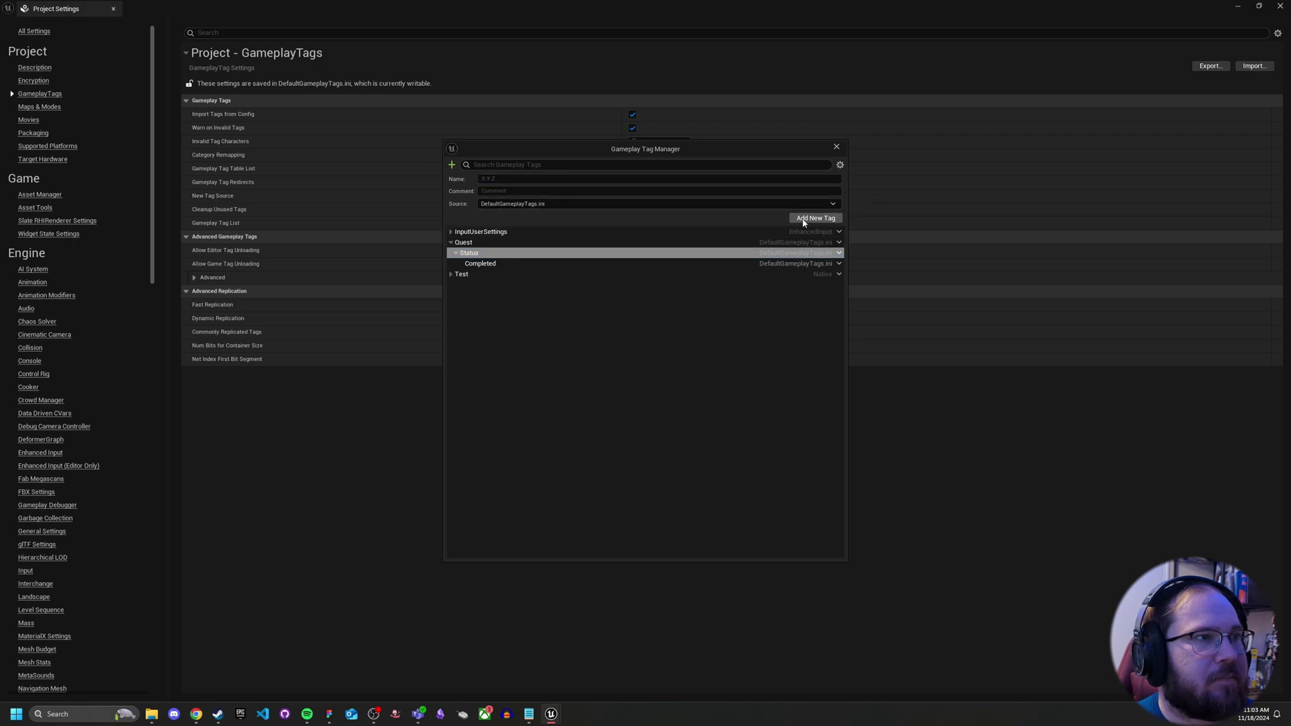
left_click(452, 165)
left_click(451, 165)
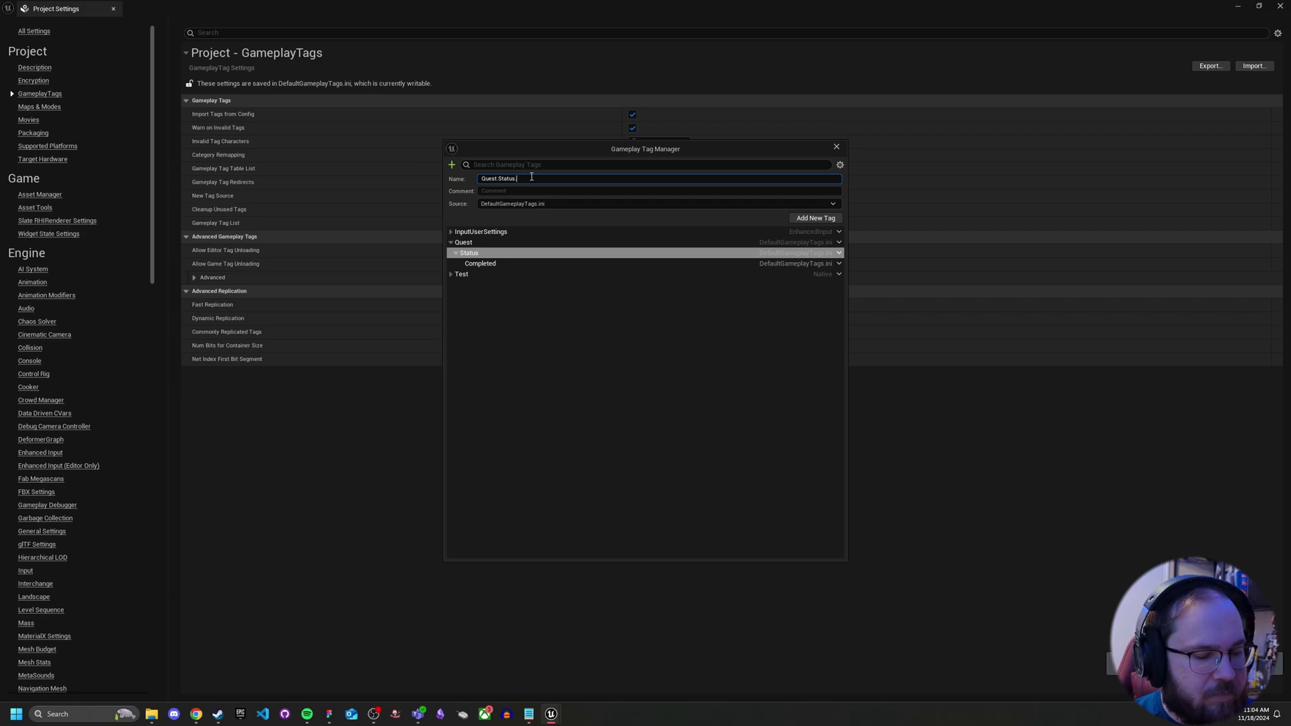
left_click(801, 219)
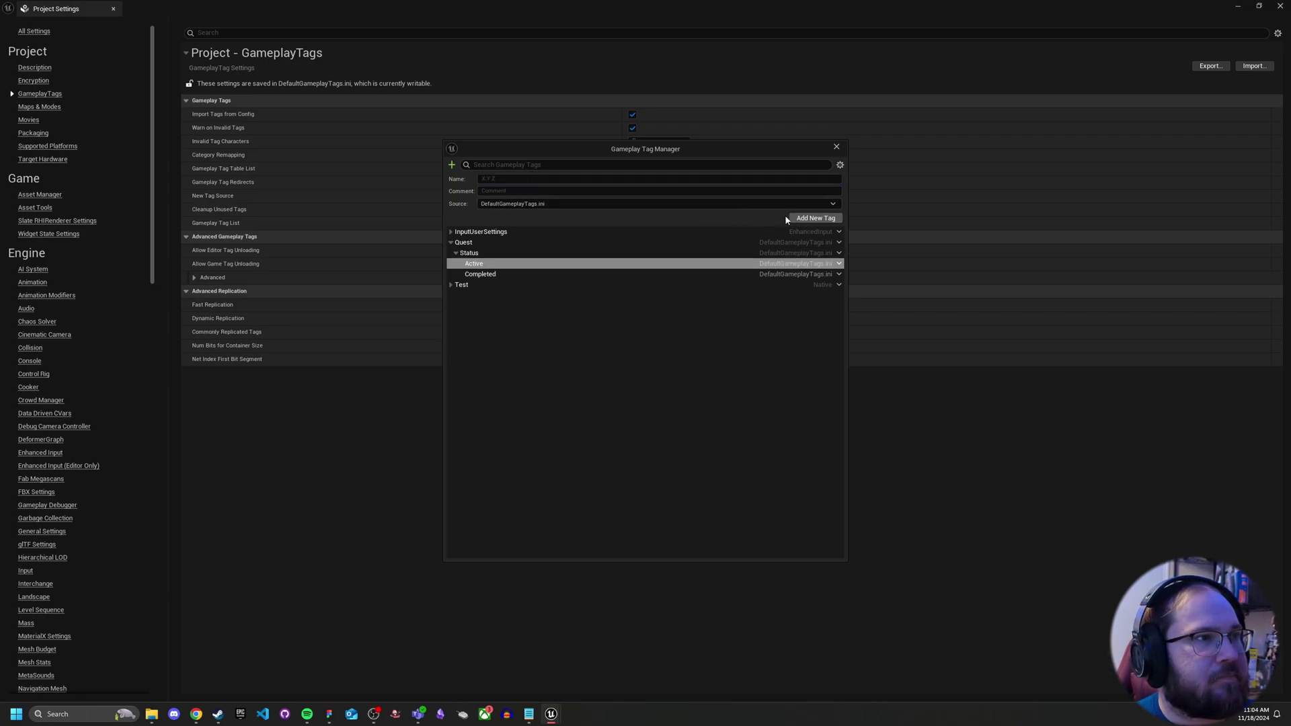
Step: Add a gameplay tag named Quest.Status.Failed to DefaultGameplayTags.ini and close the Gameplay Tag Manager
left_click(452, 165)
left_click(452, 165)
double_click(524, 178)
left_click(559, 178)
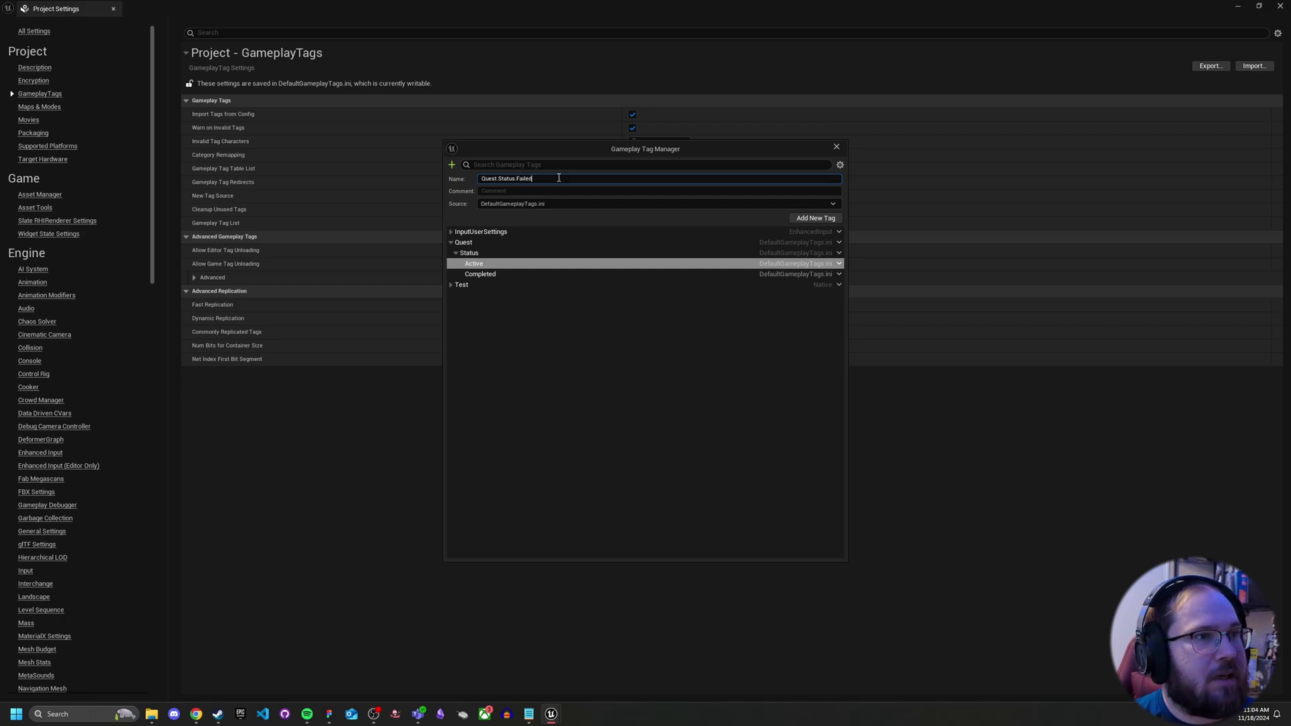
type("Failed")
left_click(814, 218)
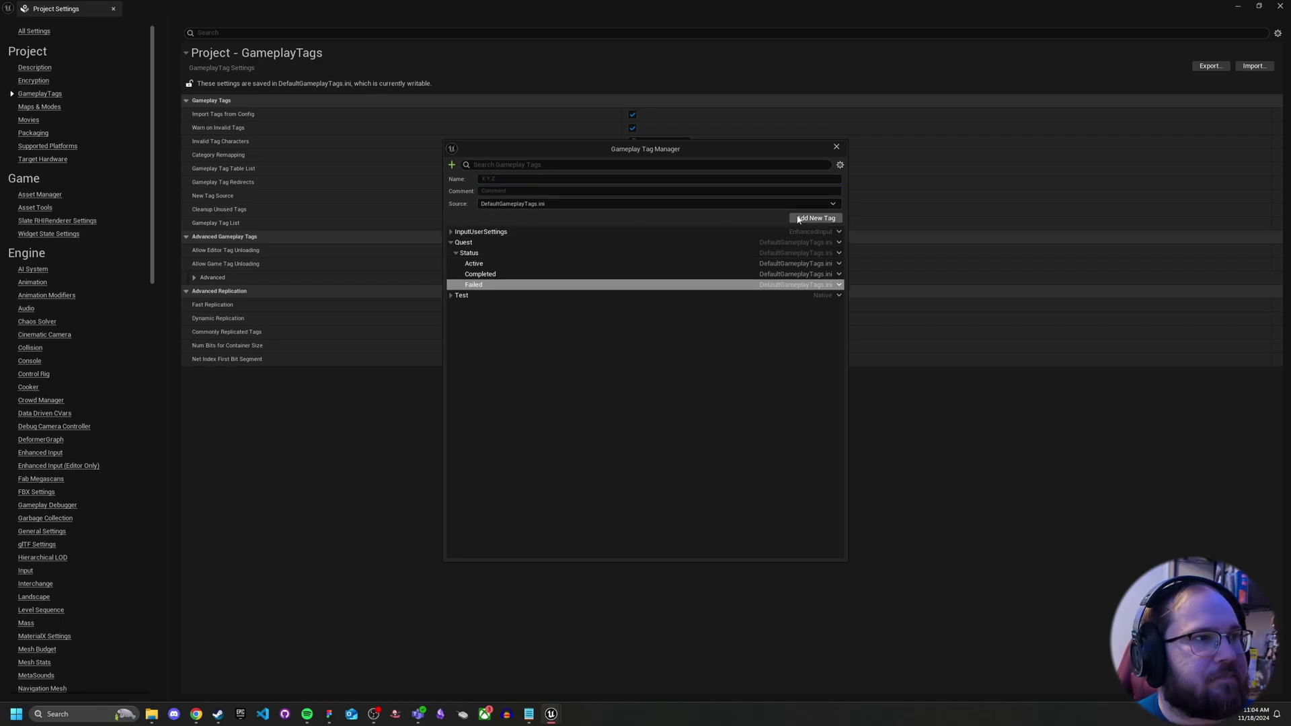
left_click(584, 342)
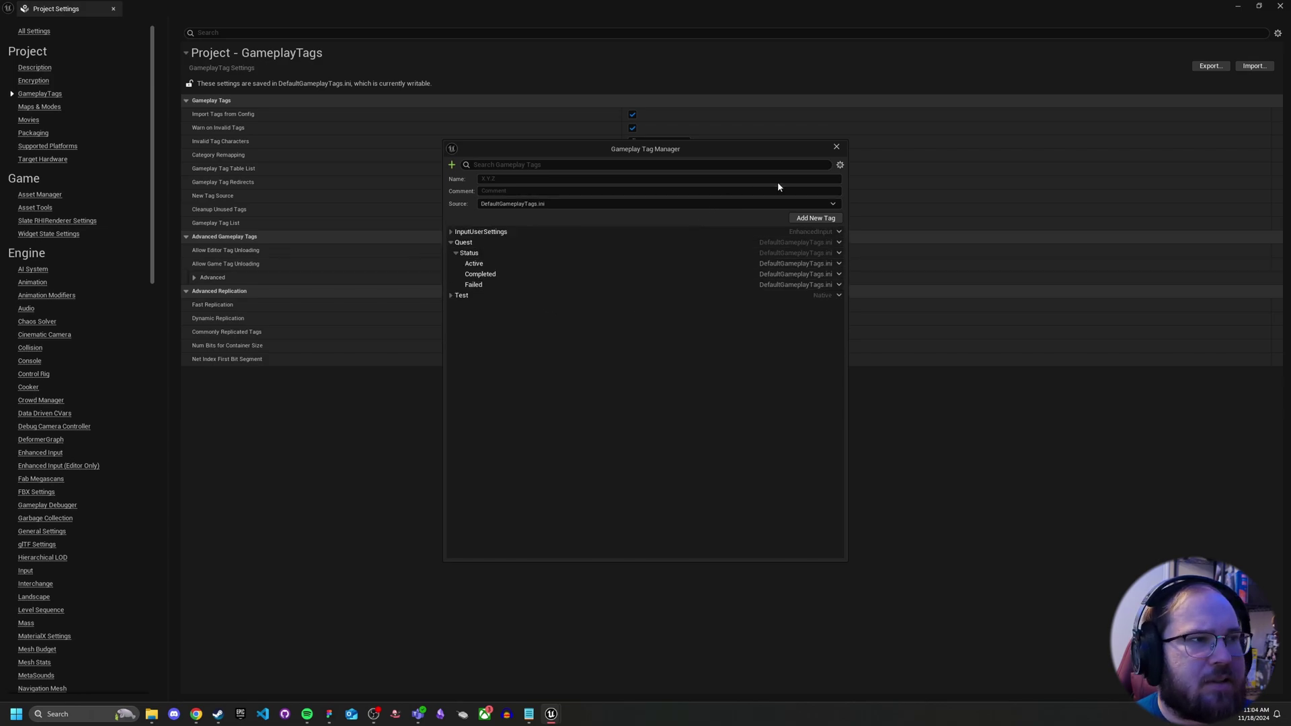
left_click(837, 147)
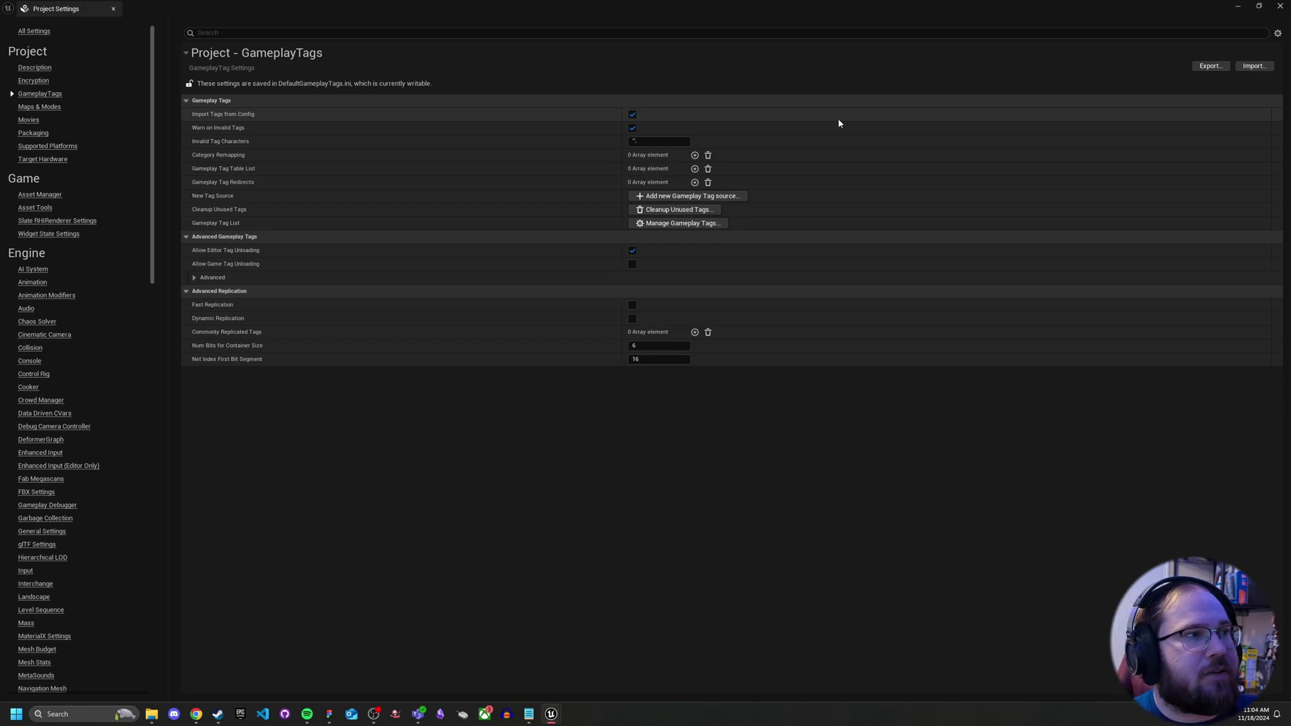
Step: Look over the engine's Enhanced Input settings and close the Project Settings window
scroll(78, 276, "down", 2)
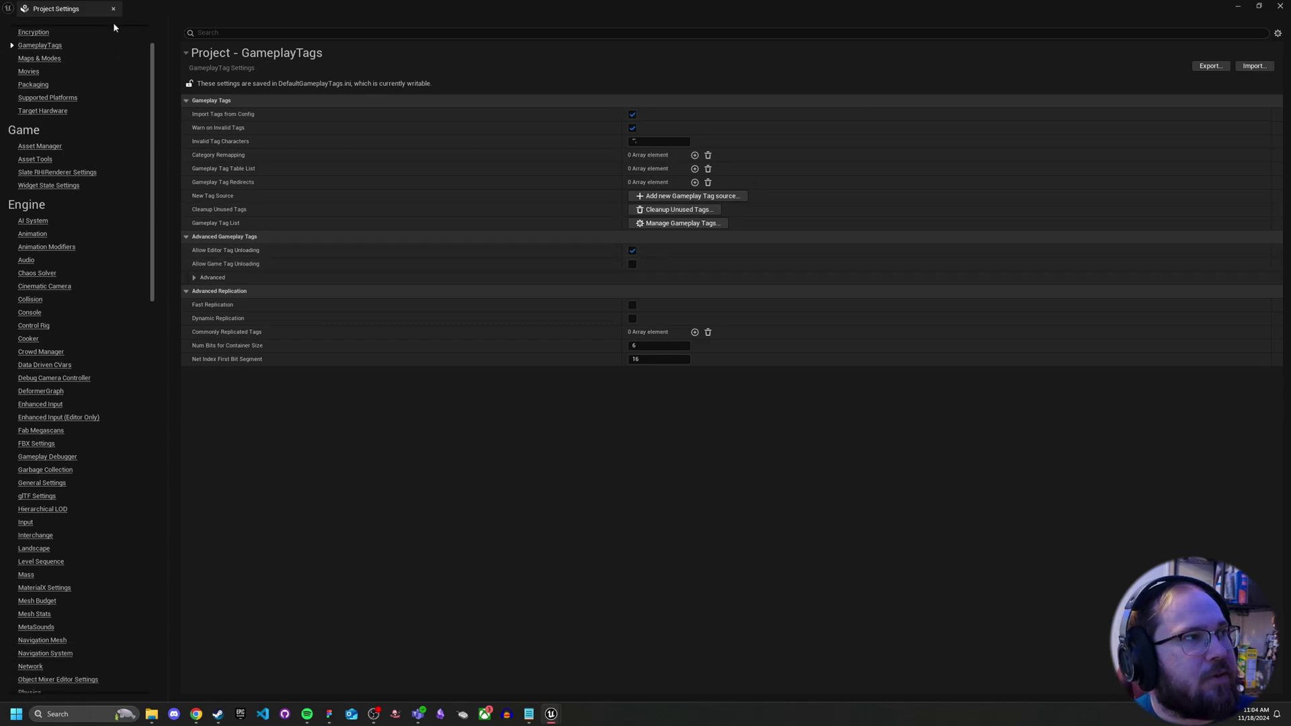
left_click(40, 404)
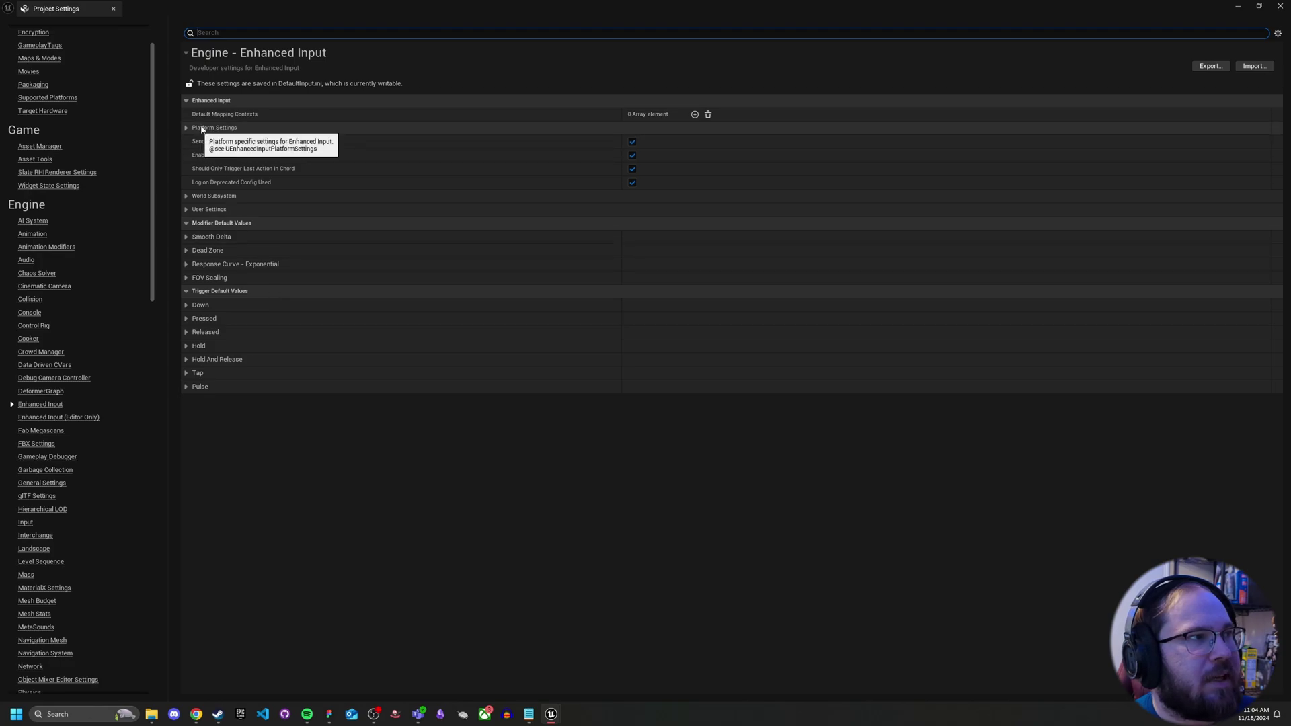
left_click(114, 10)
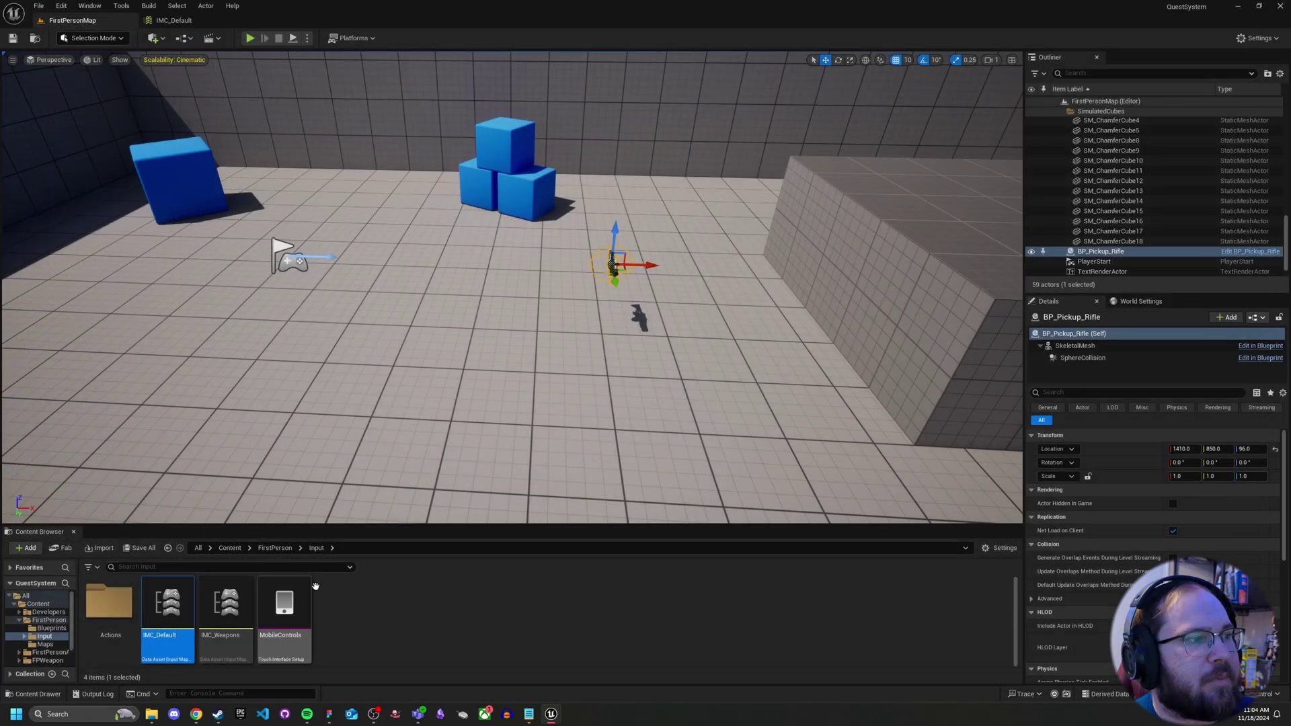